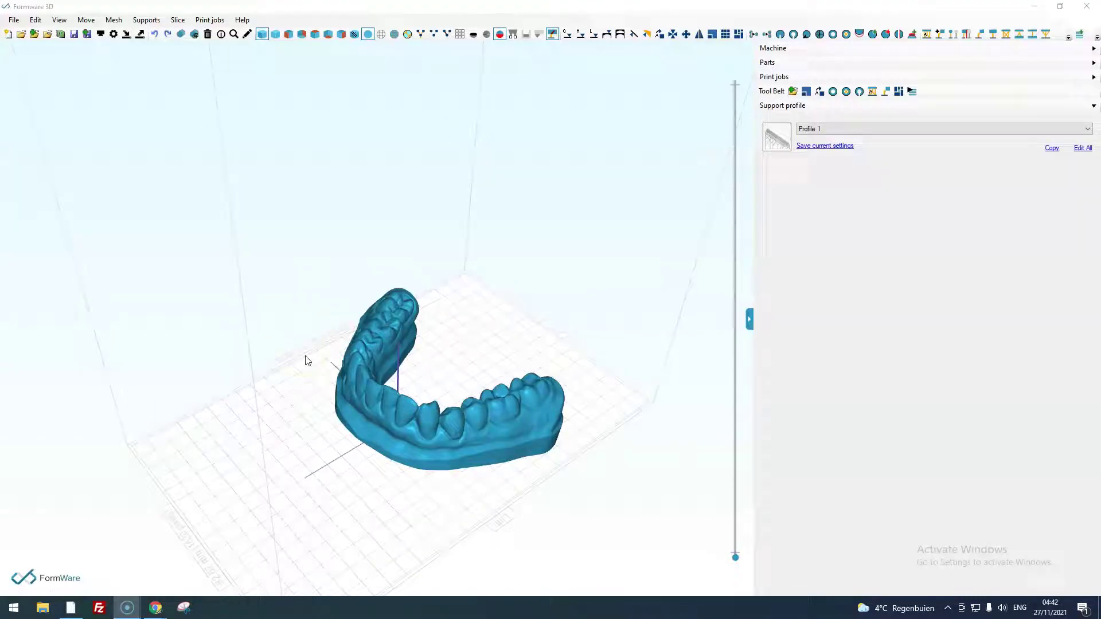
Examine the dental arch model on the build platform from several distances and angles.
{"action": "scroll", "coordinate": [325, 408], "scroll_direction": "down", "scroll_amount": 1}
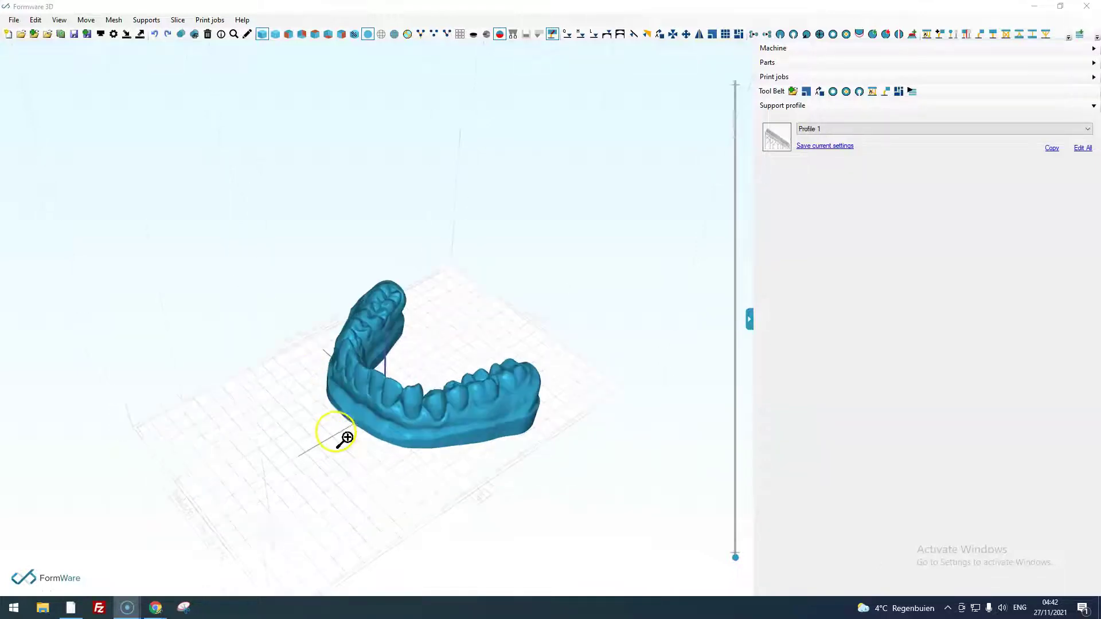
{"action": "scroll", "coordinate": [335, 430], "scroll_direction": "up", "scroll_amount": 2}
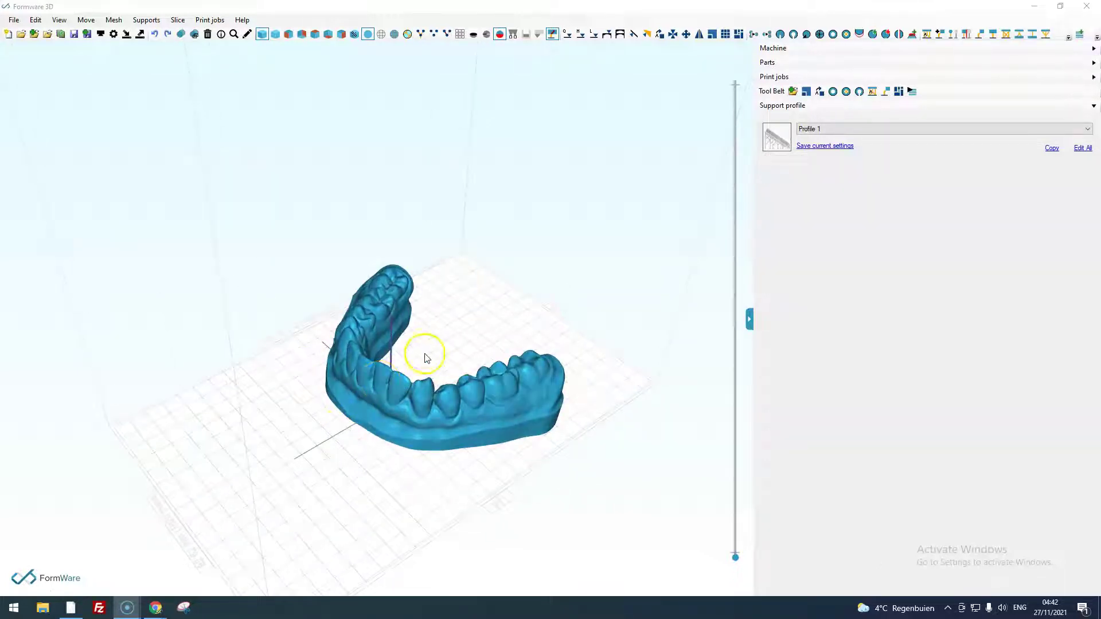
{"action": "scroll", "coordinate": [429, 350], "scroll_direction": "up", "scroll_amount": 2}
{"action": "left_click", "coordinate": [448, 358]}
{"action": "mouse_move", "coordinate": [448, 360]}
{"action": "right_mouse_down"}
{"action": "mouse_move", "coordinate": [140, 312]}
{"action": "mouse_move", "coordinate": [374, 354]}
{"action": "mouse_move", "coordinate": [462, 352]}
{"action": "mouse_move", "coordinate": [439, 348]}
{"action": "right_mouse_up"}
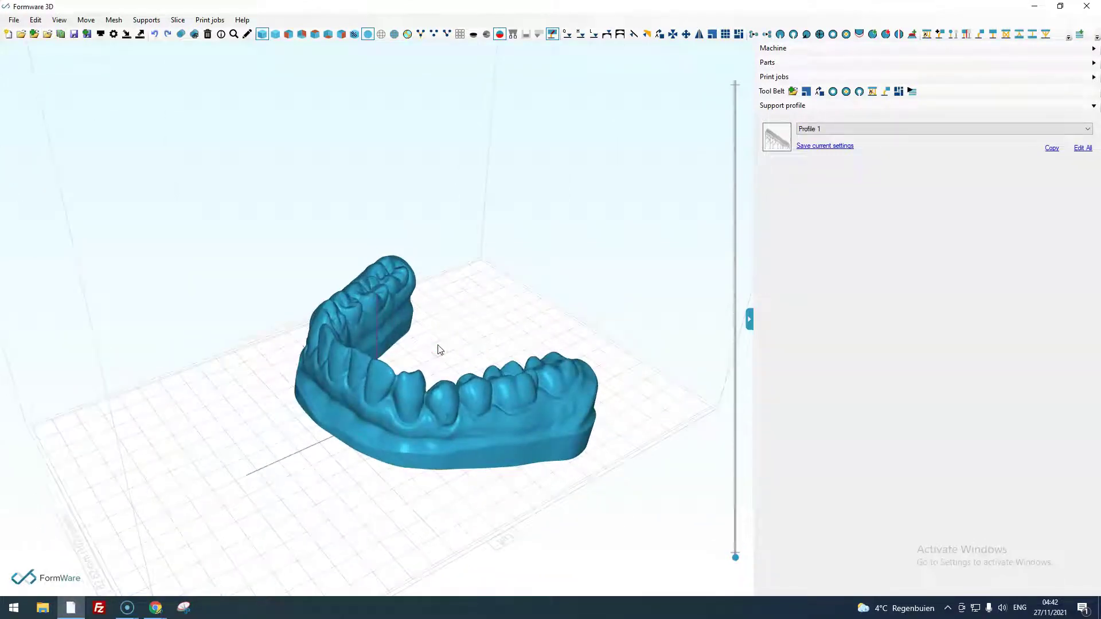
{"action": "scroll", "coordinate": [419, 355], "scroll_direction": "down", "scroll_amount": 1}
{"action": "scroll", "coordinate": [401, 372], "scroll_direction": "up", "scroll_amount": 1}
{"action": "scroll", "coordinate": [539, 253], "scroll_direction": "down", "scroll_amount": 2}
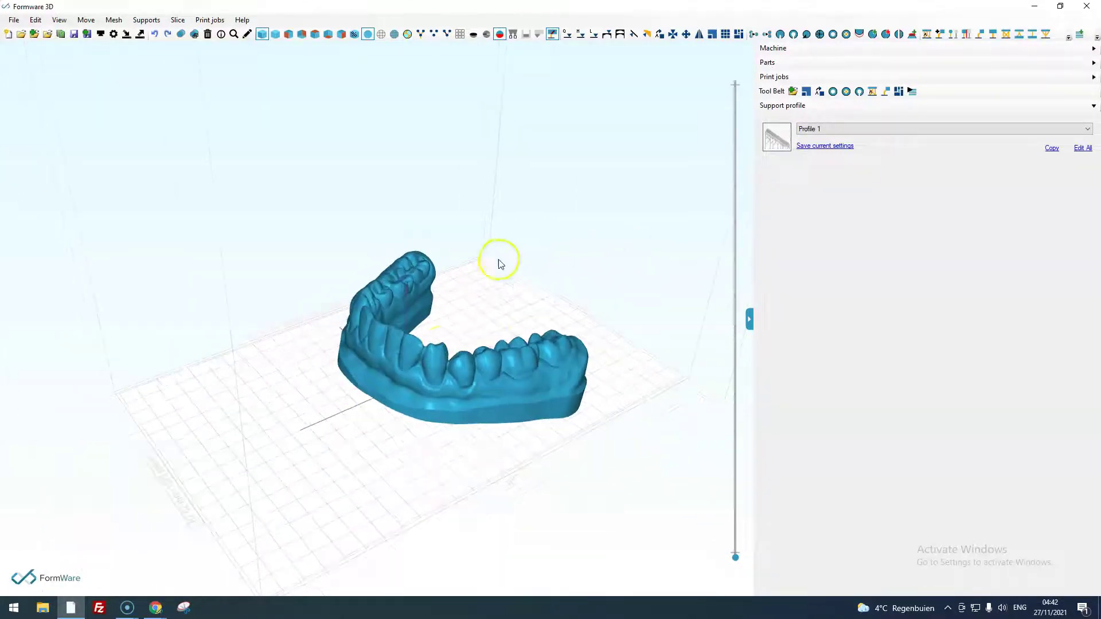
{"action": "right_click_drag", "start_coordinate": [499, 263], "coordinate": [625, 214]}
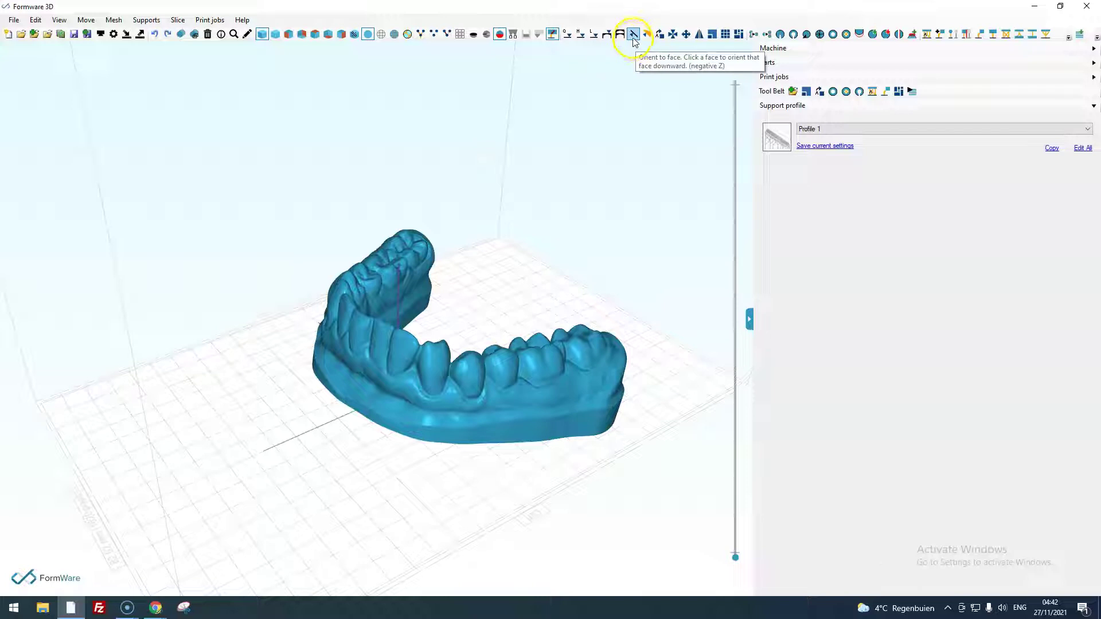
Use Orient to face to turn the outer face of a front tooth toward the build platform.
{"action": "left_click", "coordinate": [86, 20]}
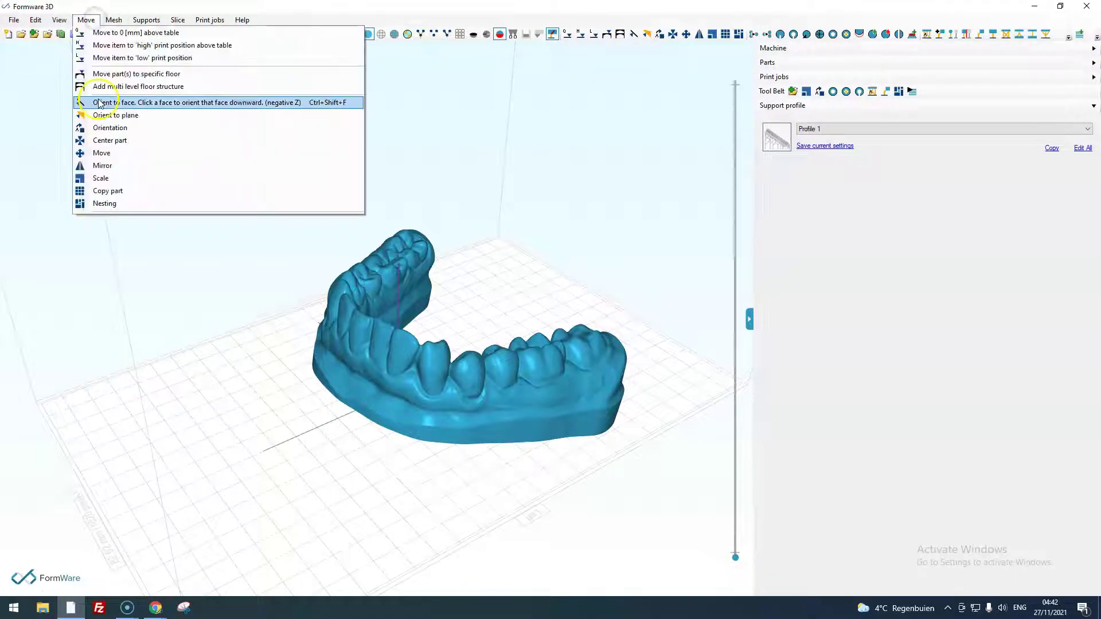
{"action": "left_click", "coordinate": [119, 105]}
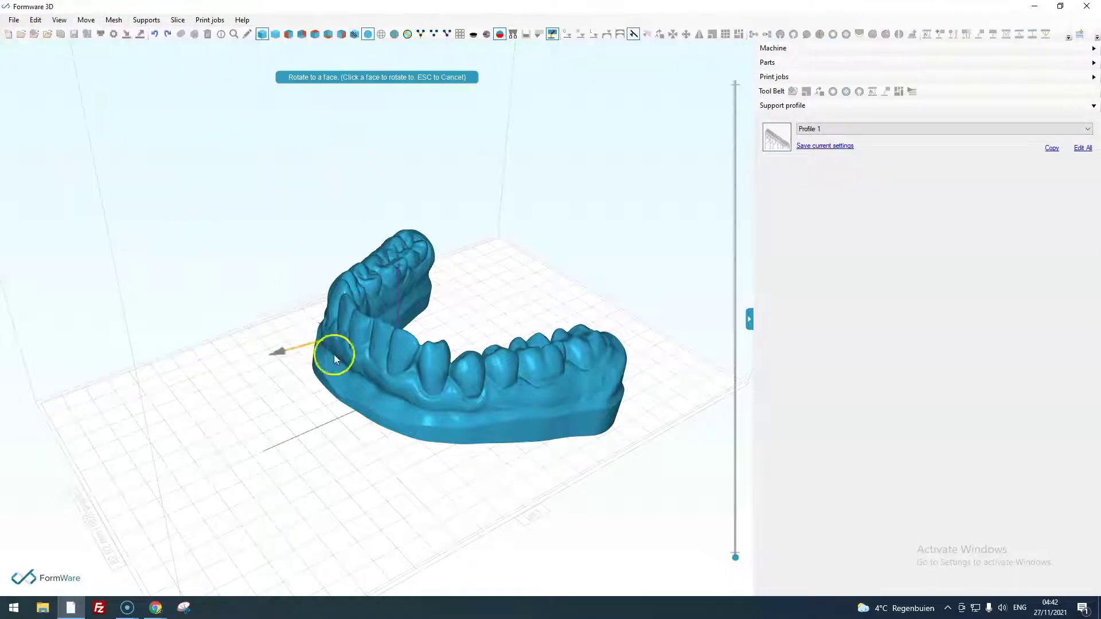
{"action": "right_click_drag", "start_coordinate": [328, 349], "coordinate": [374, 452]}
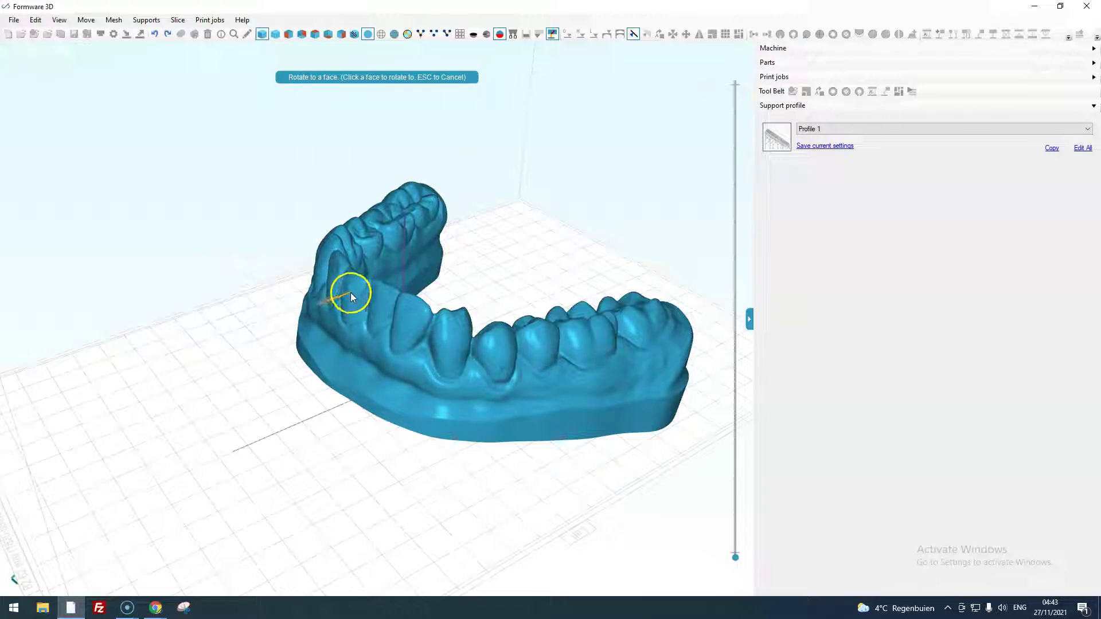
{"action": "left_click", "coordinate": [352, 293]}
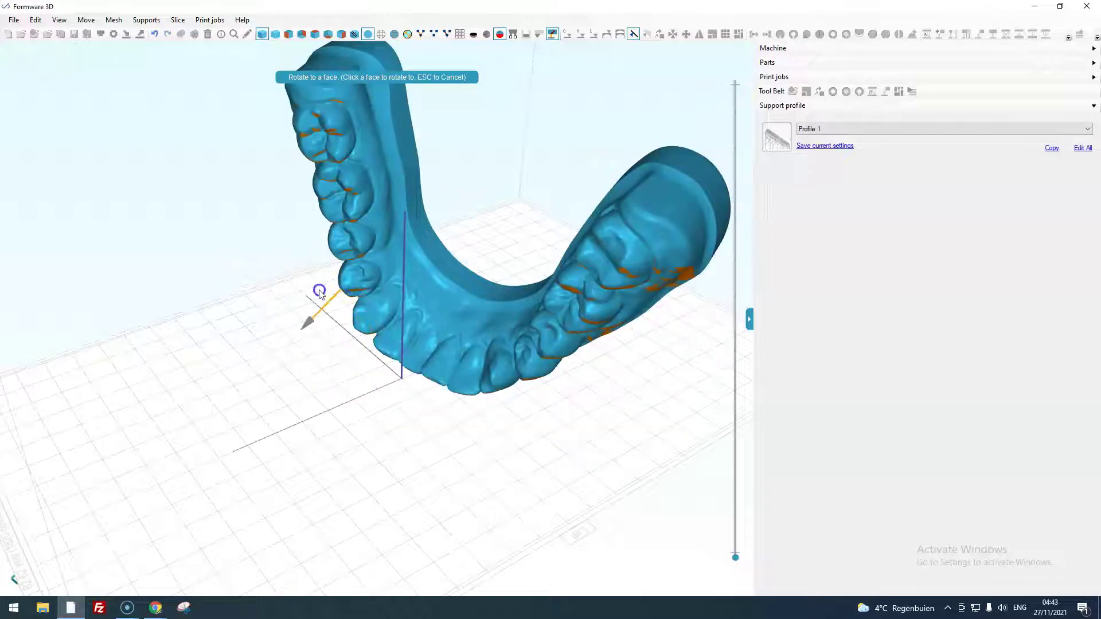
Orient the model so the flat rim of its hollow base faces down, and finish Orient to face.
{"action": "mouse_move", "coordinate": [265, 382]}
{"action": "right_mouse_down"}
{"action": "mouse_move", "coordinate": [298, 410]}
{"action": "mouse_move", "coordinate": [248, 324]}
{"action": "mouse_move", "coordinate": [192, 322]}
{"action": "mouse_move", "coordinate": [366, 352]}
{"action": "mouse_move", "coordinate": [280, 337]}
{"action": "mouse_move", "coordinate": [221, 356]}
{"action": "mouse_move", "coordinate": [218, 373]}
{"action": "mouse_move", "coordinate": [329, 346]}
{"action": "mouse_move", "coordinate": [312, 294]}
{"action": "mouse_move", "coordinate": [297, 393]}
{"action": "mouse_move", "coordinate": [291, 271]}
{"action": "mouse_move", "coordinate": [275, 398]}
{"action": "mouse_move", "coordinate": [224, 423]}
{"action": "mouse_move", "coordinate": [137, 418]}
{"action": "mouse_move", "coordinate": [255, 394]}
{"action": "right_mouse_up"}
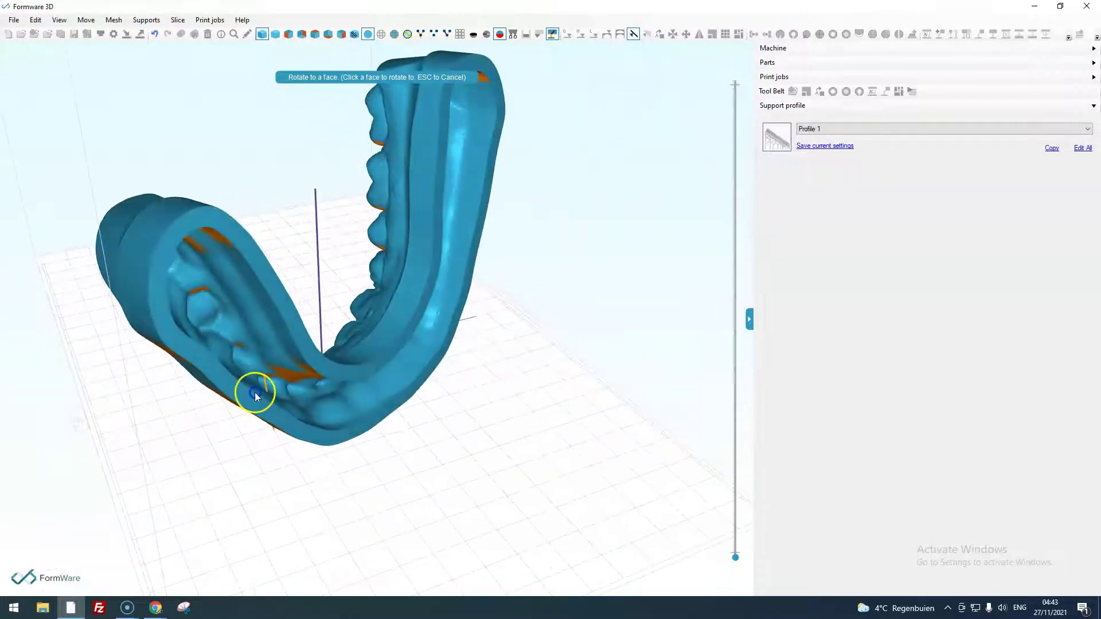
{"action": "left_click", "coordinate": [291, 311]}
{"action": "right_click_drag", "start_coordinate": [276, 430], "coordinate": [487, 321]}
{"action": "key", "text": "Escape"}
{"action": "left_click", "coordinate": [435, 259]}
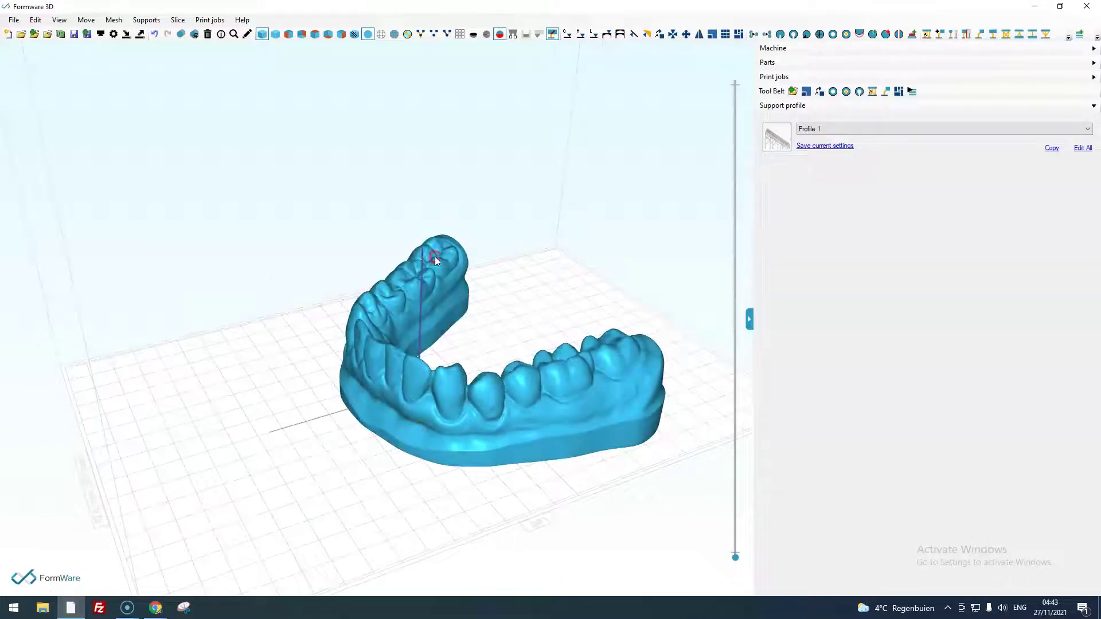
{"action": "left_click", "coordinate": [360, 352]}
{"action": "scroll", "coordinate": [499, 339], "scroll_direction": "up", "scroll_amount": 3}
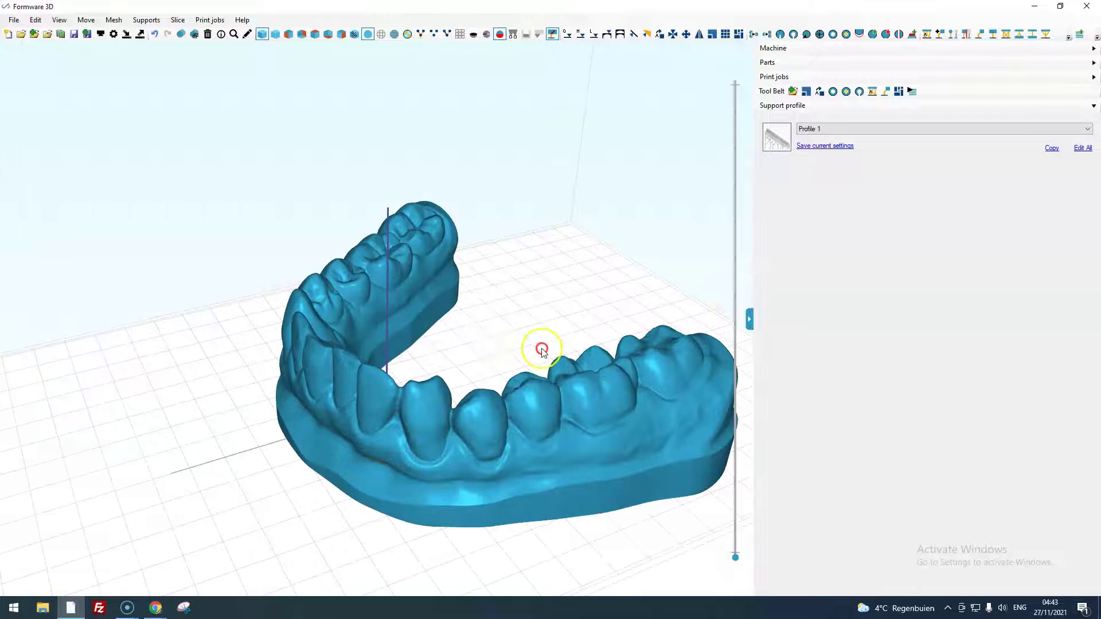
{"action": "right_click_drag", "start_coordinate": [548, 329], "coordinate": [558, 337]}
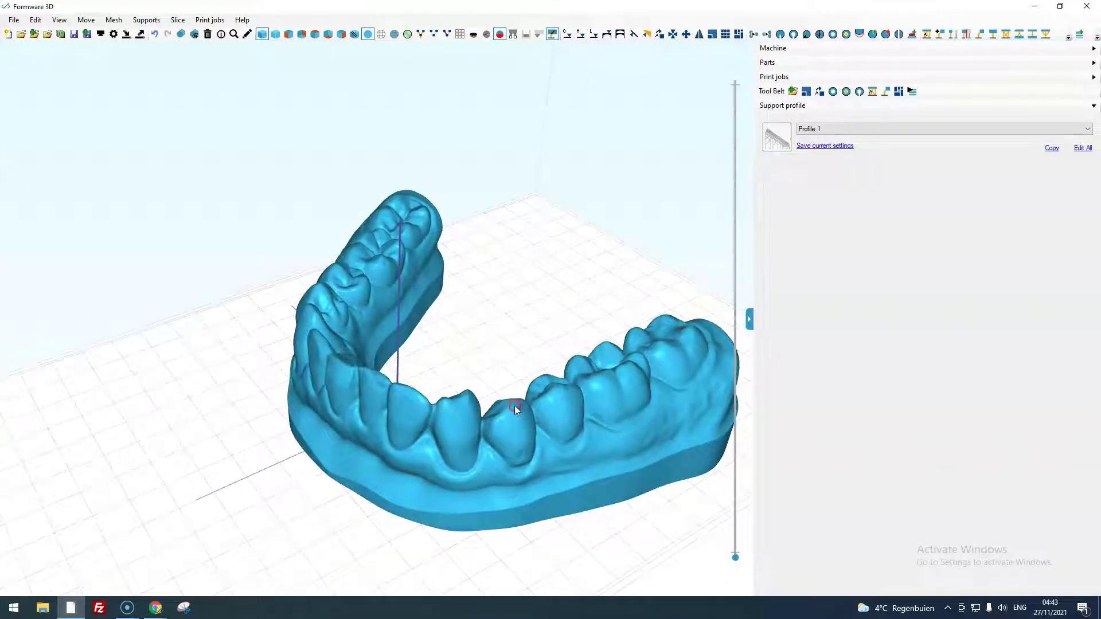
{"action": "left_click", "coordinate": [376, 389]}
{"action": "left_click", "coordinate": [384, 241]}
{"action": "left_click", "coordinate": [426, 392]}
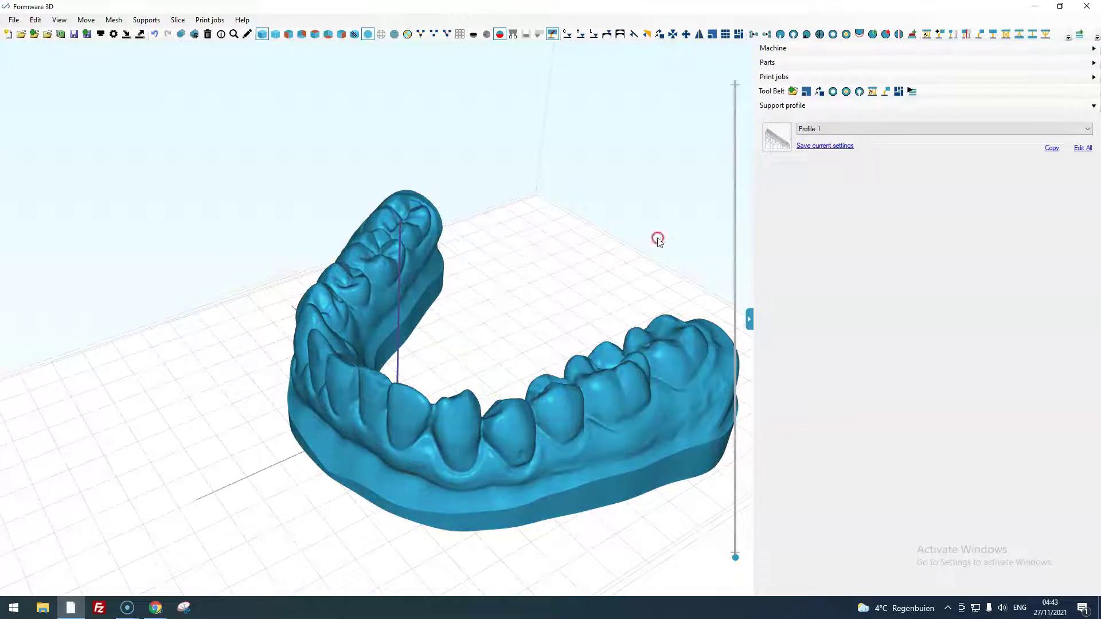
Use Orient to plane with points on the front and back tooth tips to rotate the model teeth-down.
{"action": "left_click", "coordinate": [647, 35]}
{"action": "scroll", "coordinate": [515, 248], "scroll_direction": "down", "scroll_amount": 4}
{"action": "right_click_drag", "start_coordinate": [512, 258], "coordinate": [514, 299]}
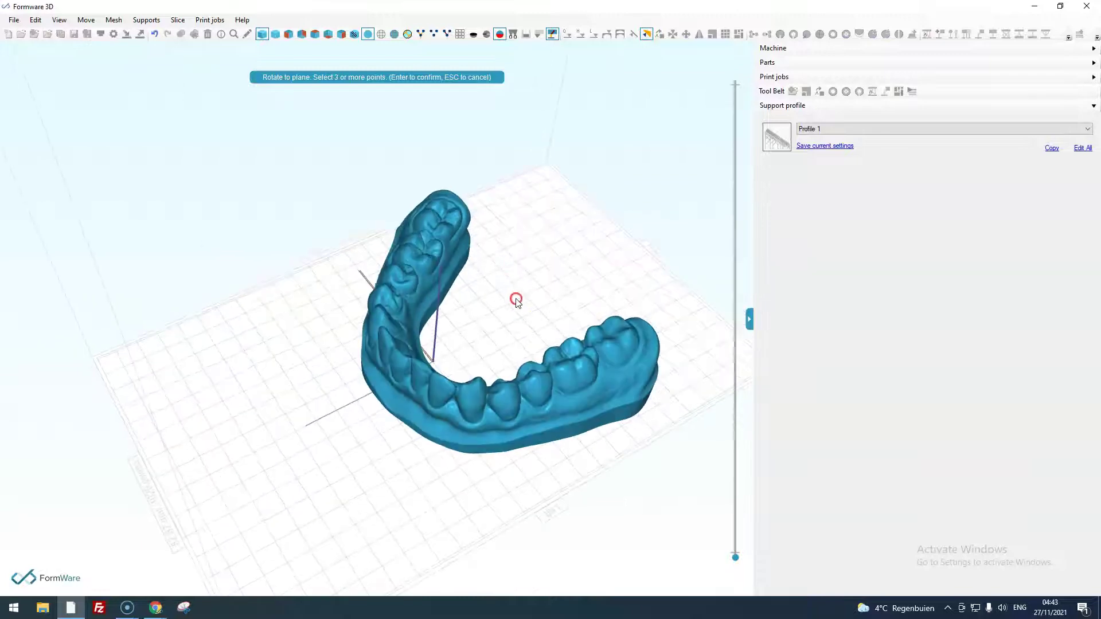
{"action": "scroll", "coordinate": [515, 299], "scroll_direction": "up", "scroll_amount": 2}
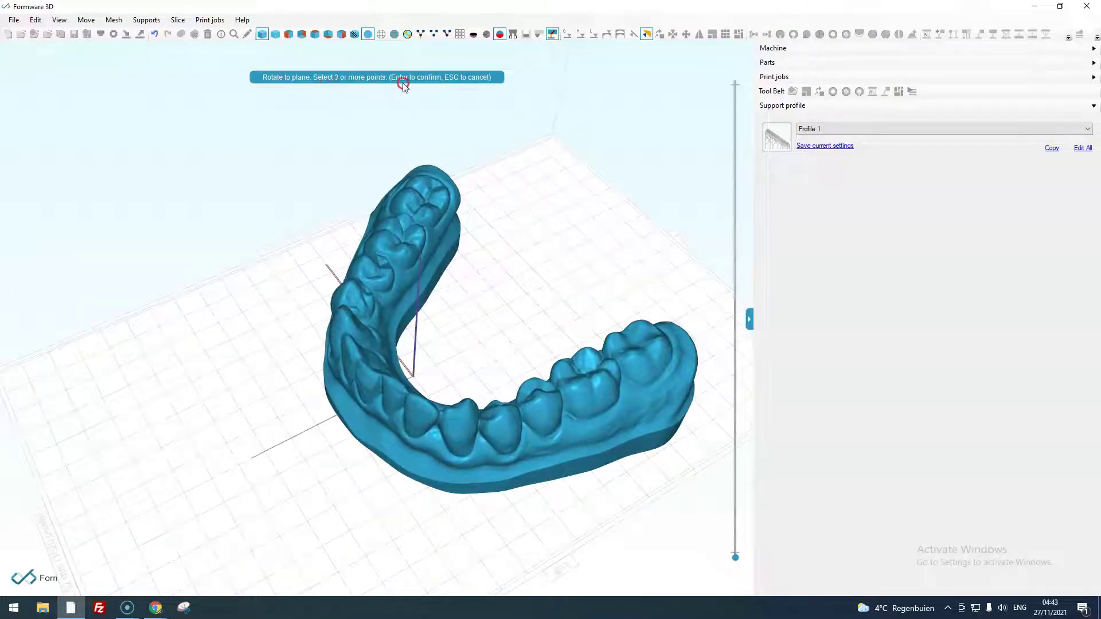
{"action": "right_click_drag", "start_coordinate": [563, 228], "coordinate": [556, 184]}
{"action": "scroll", "coordinate": [595, 314], "scroll_direction": "up", "scroll_amount": 3}
{"action": "left_click", "coordinate": [489, 212]}
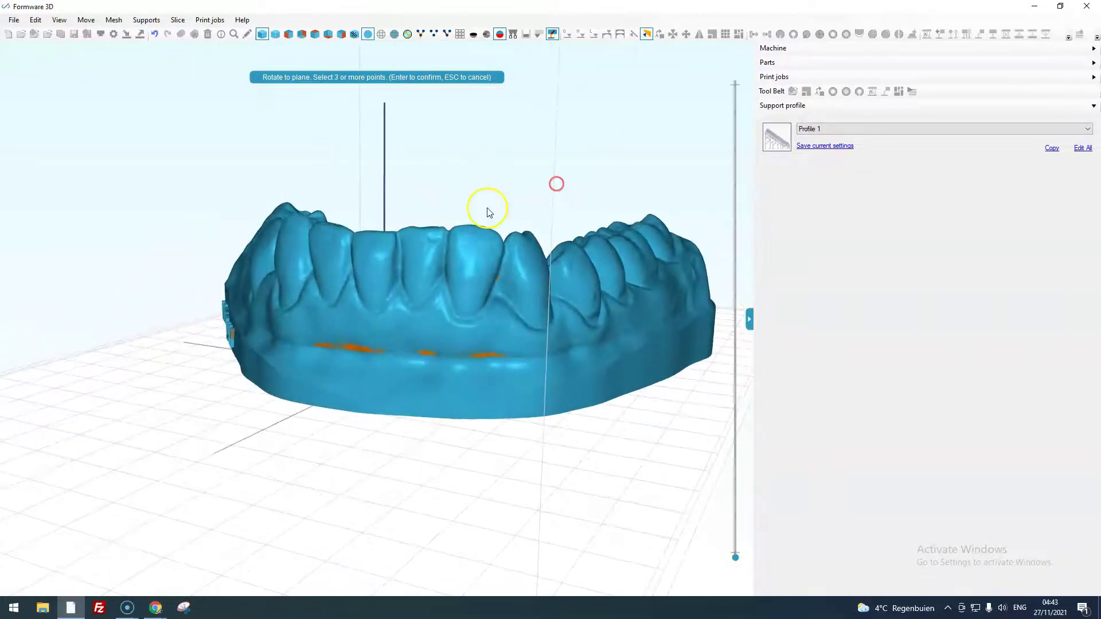
{"action": "right_click_drag", "start_coordinate": [476, 227], "coordinate": [566, 229]}
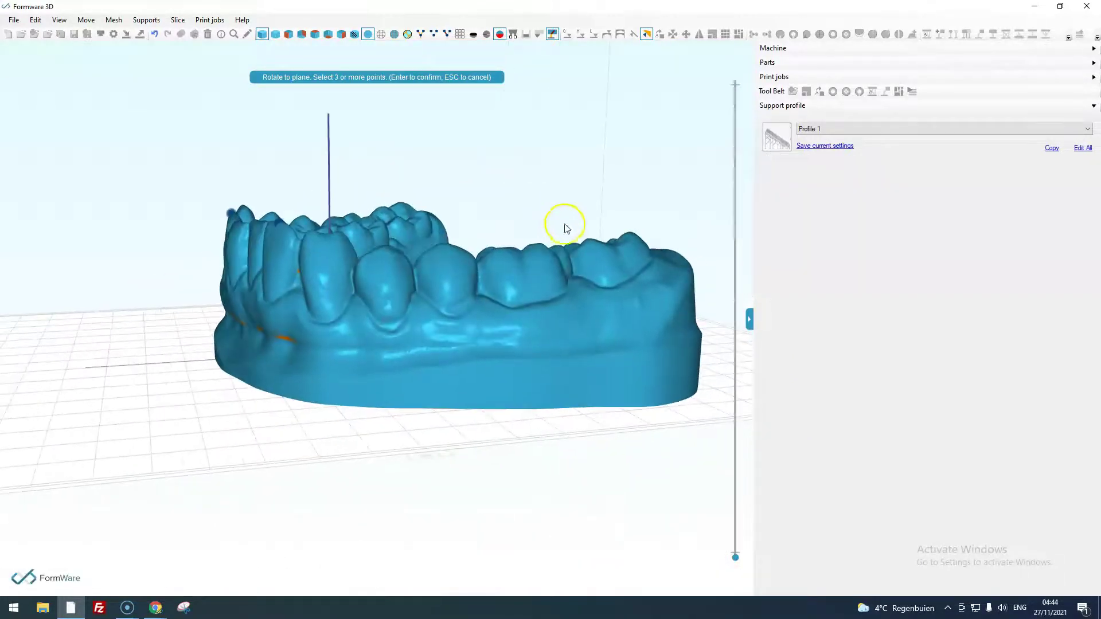
{"action": "right_click_drag", "start_coordinate": [632, 235], "coordinate": [491, 269]}
{"action": "key", "text": "Return"}
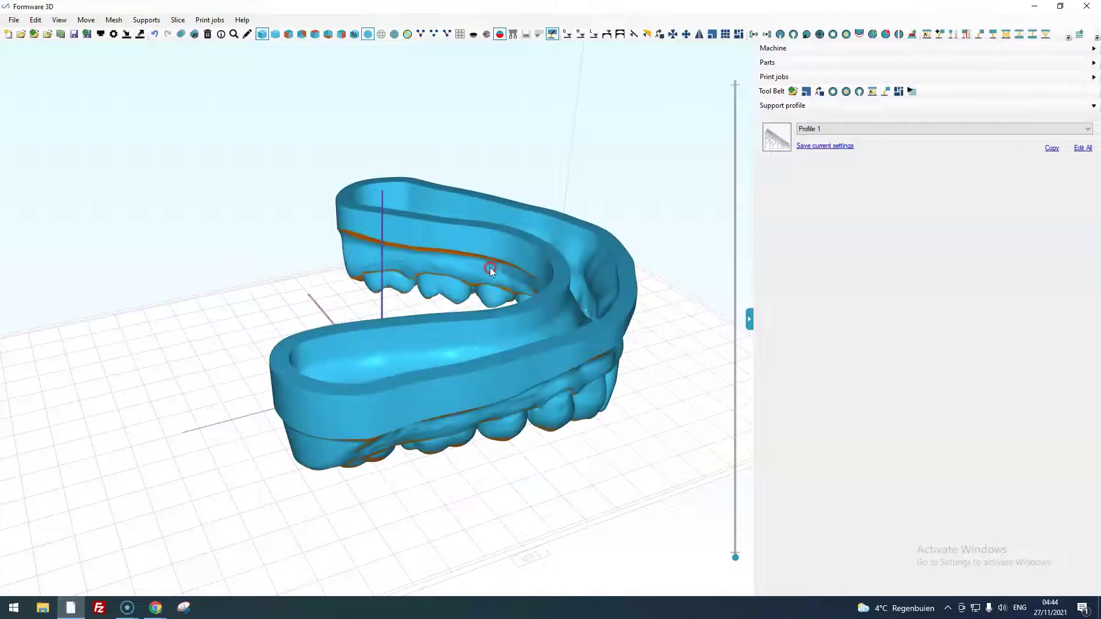
Examine the reoriented dental model's tooth tips and hollow base from several sides.
{"action": "right_click_drag", "start_coordinate": [177, 376], "coordinate": [295, 386]}
{"action": "right_click_drag", "start_coordinate": [416, 392], "coordinate": [251, 348]}
{"action": "left_click_drag", "start_coordinate": [257, 352], "coordinate": [368, 300]}
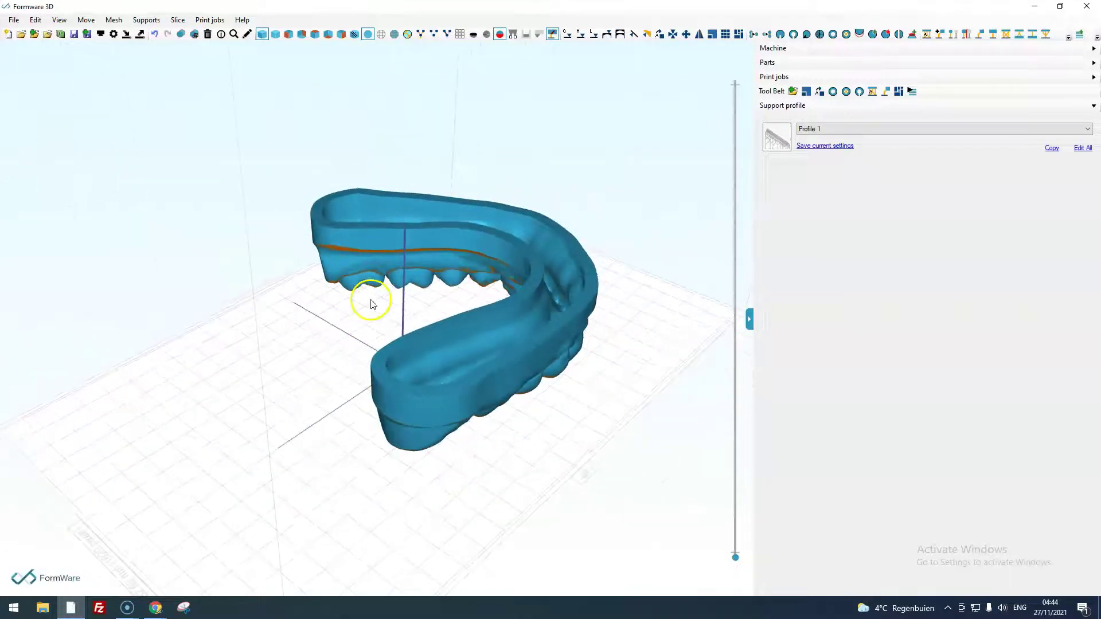
{"action": "scroll", "coordinate": [369, 315], "scroll_direction": "up", "scroll_amount": 3}
{"action": "left_click_drag", "start_coordinate": [197, 398], "coordinate": [258, 327]}
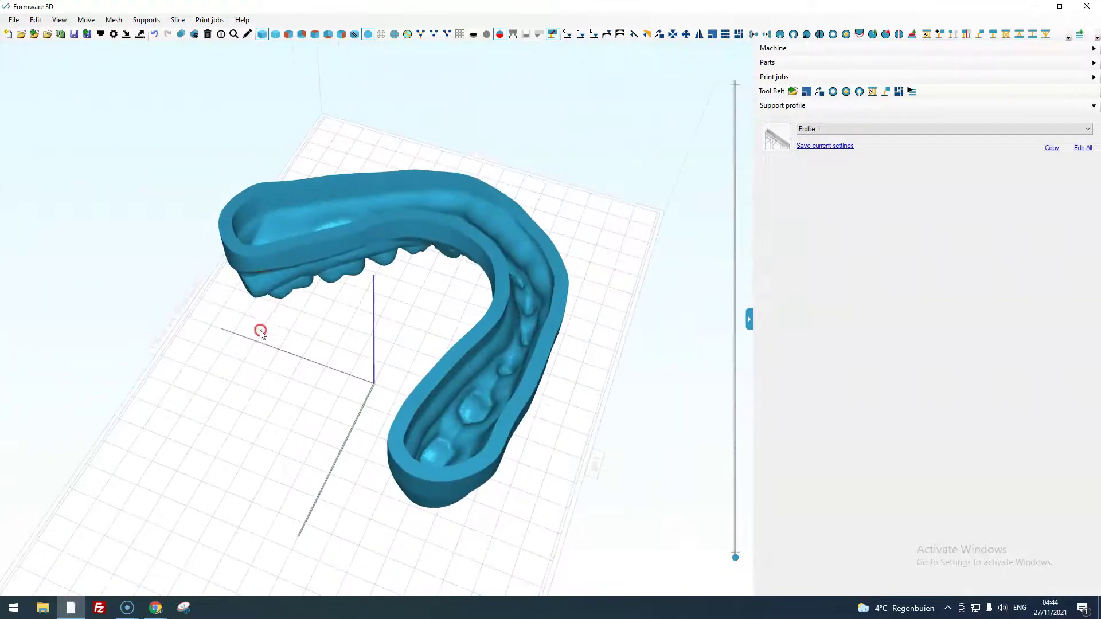
{"action": "left_click", "coordinate": [393, 224]}
{"action": "left_click", "coordinate": [310, 429]}
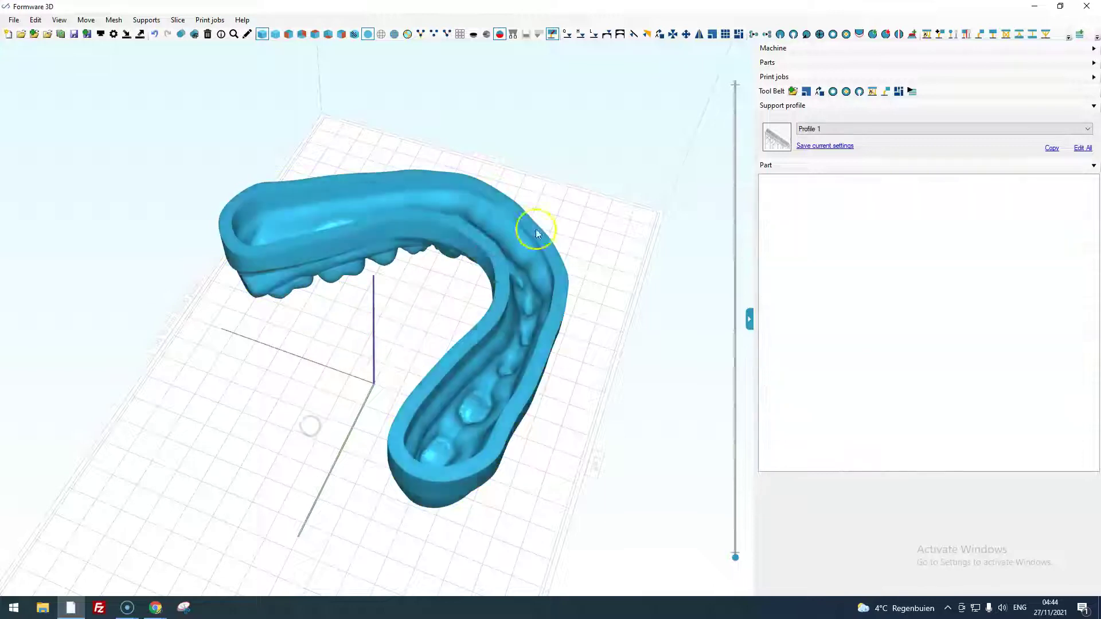
Open the automatic Orientation settings for the dental model and locate the related orientation commands.
{"action": "left_click", "coordinate": [659, 35]}
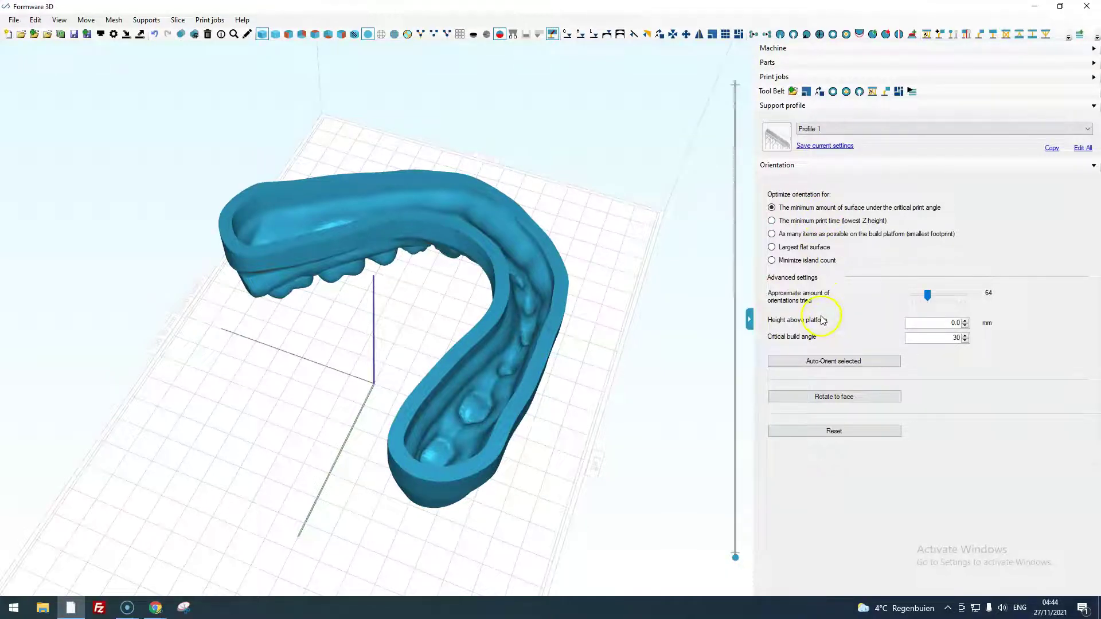
{"action": "right_click_drag", "start_coordinate": [665, 381], "coordinate": [413, 307]}
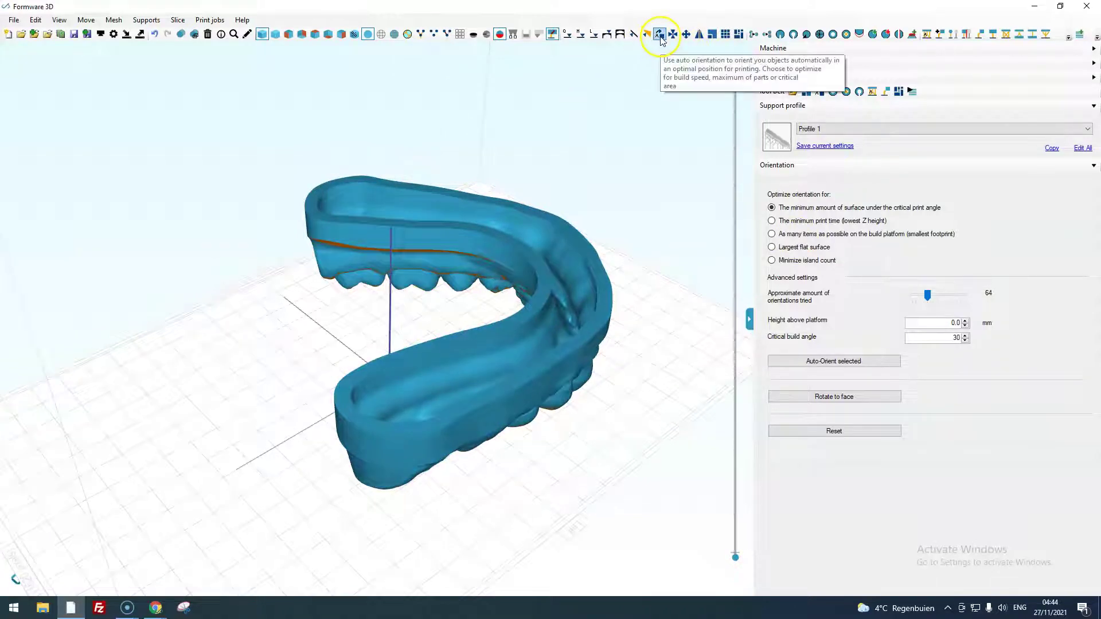
{"action": "left_click", "coordinate": [86, 20]}
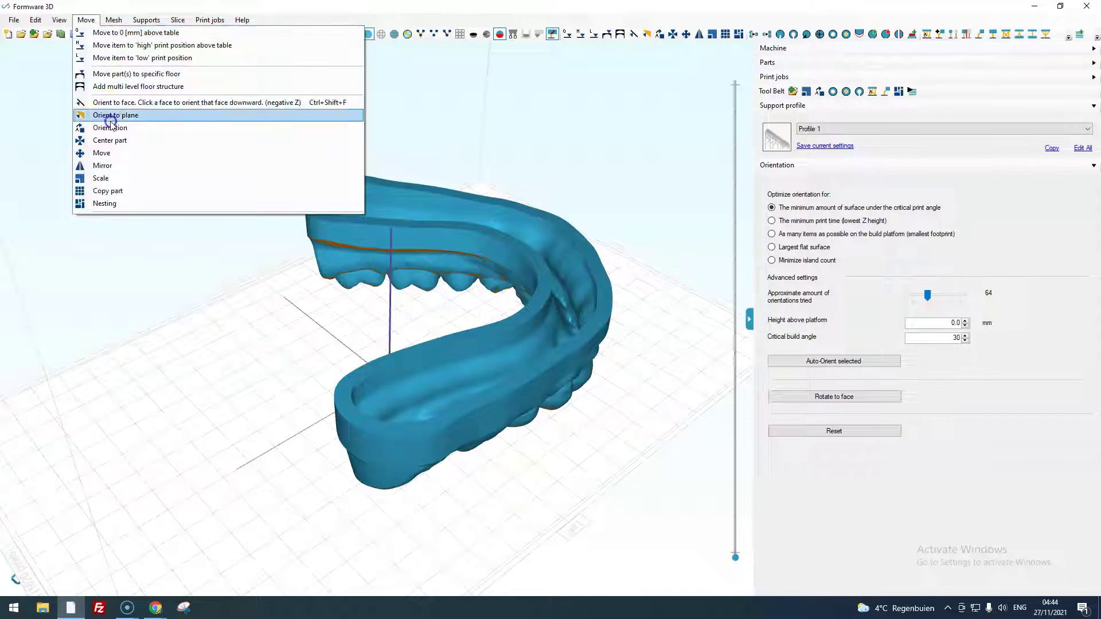
{"action": "left_click_drag", "start_coordinate": [518, 225], "coordinate": [426, 247]}
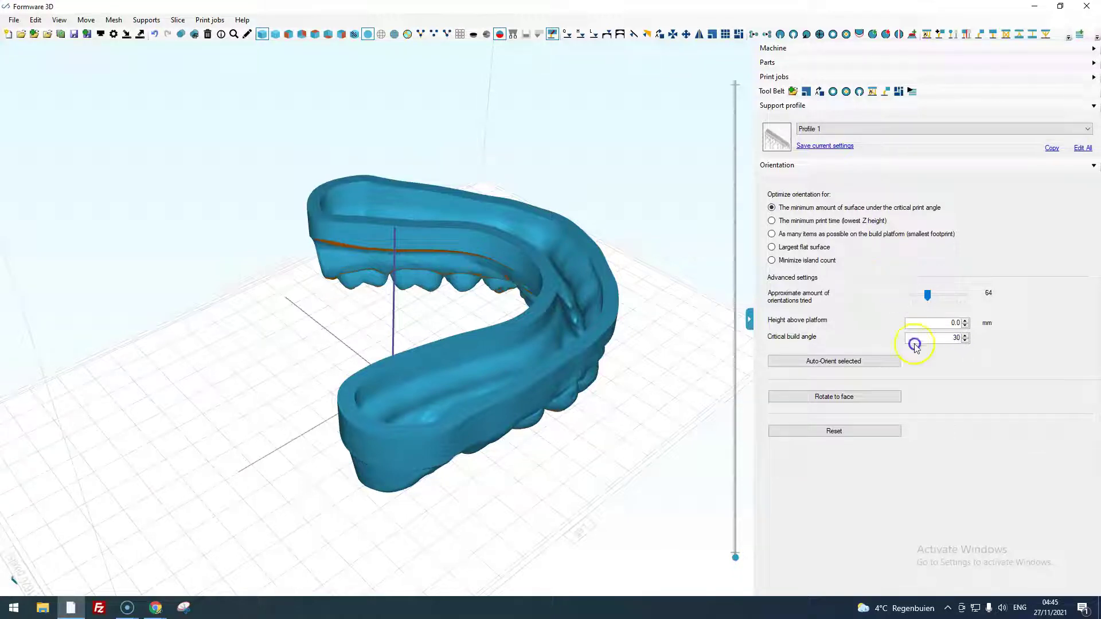
{"action": "right_click_drag", "start_coordinate": [662, 423], "coordinate": [671, 433]}
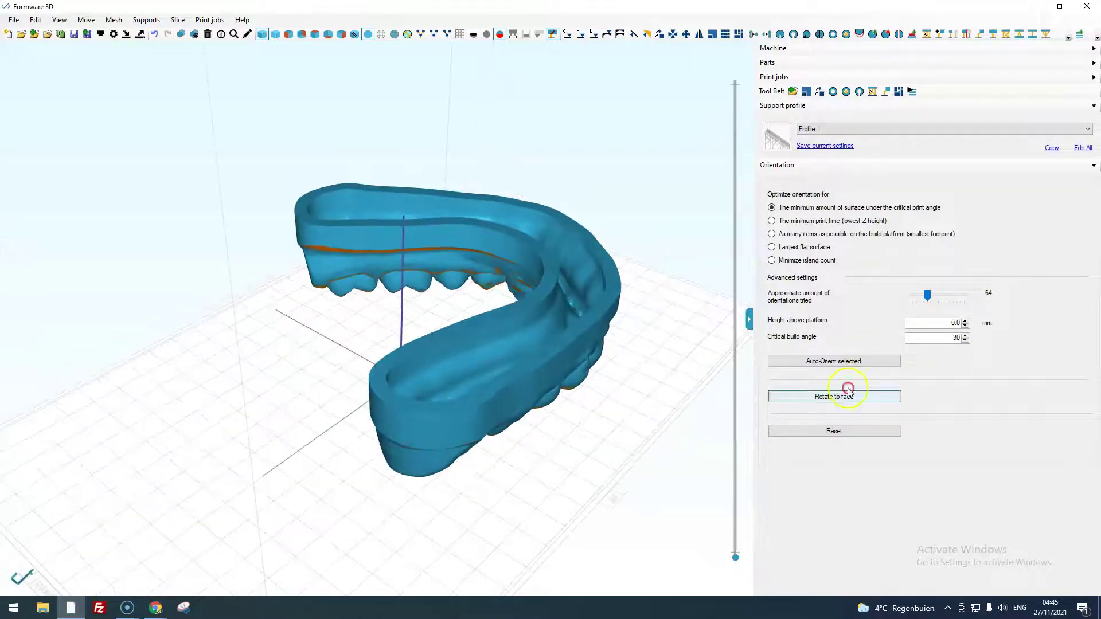
Auto-orient the model for the minimum surface under the critical print angle, and inspect its underside for overhangs.
{"action": "left_click", "coordinate": [834, 362]}
{"action": "right_click_drag", "start_coordinate": [544, 453], "coordinate": [394, 277]}
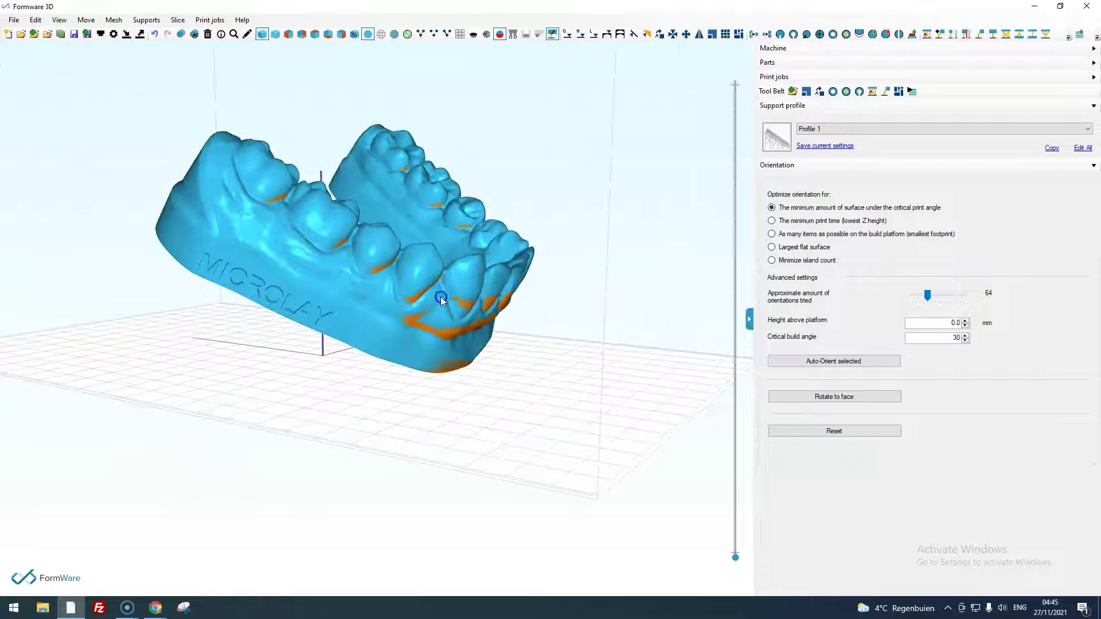
{"action": "right_click_drag", "start_coordinate": [359, 399], "coordinate": [338, 263]}
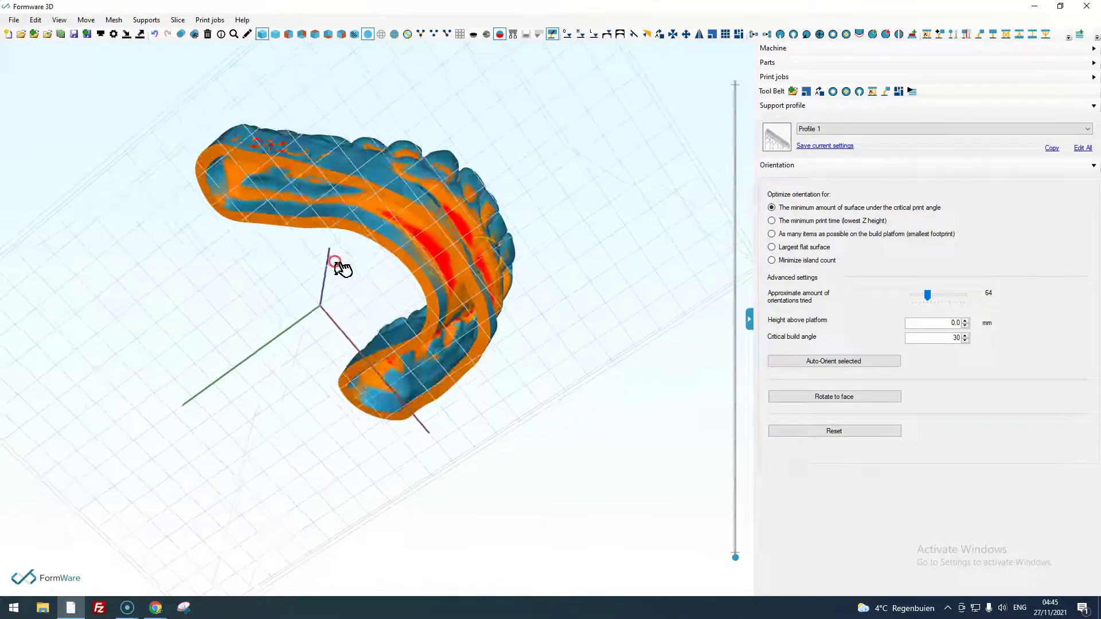
{"action": "left_click", "coordinate": [475, 232]}
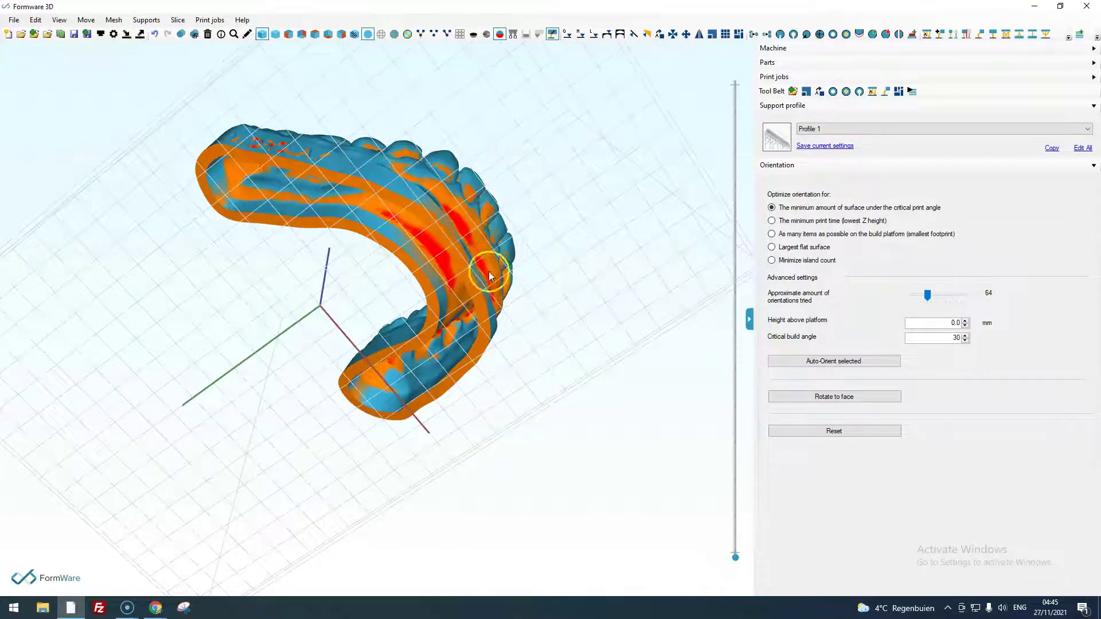
{"action": "right_click_drag", "start_coordinate": [564, 297], "coordinate": [600, 384]}
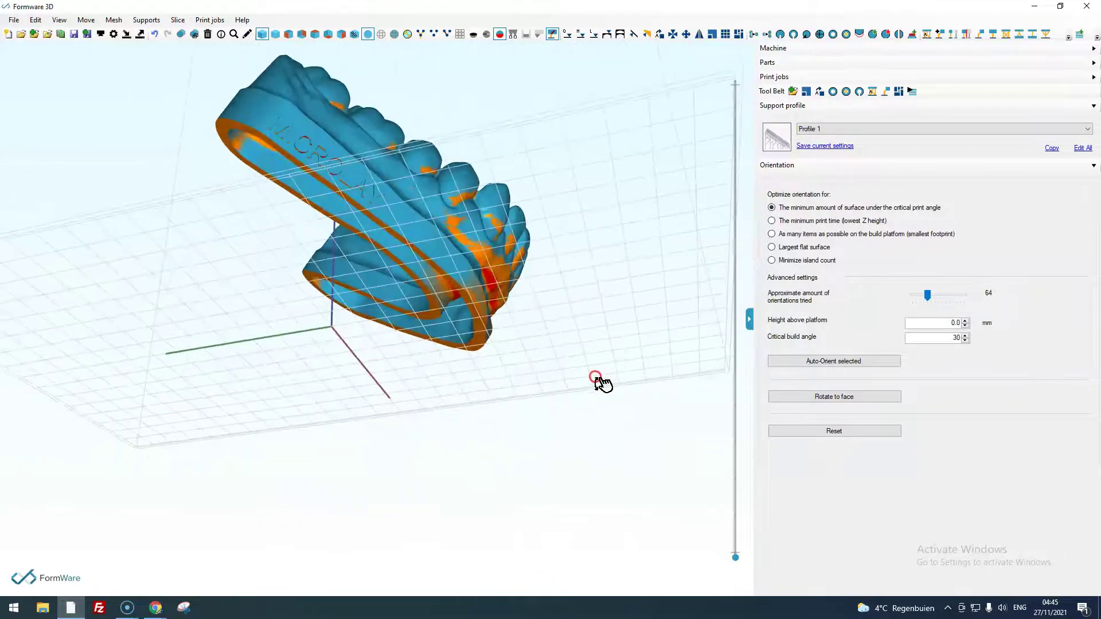
Auto-orient the model for the minimum print time, then set the orientations tried to 196 and auto-orient again.
{"action": "left_click", "coordinate": [813, 223]}
{"action": "left_click", "coordinate": [843, 360]}
{"action": "right_click_drag", "start_coordinate": [598, 344], "coordinate": [660, 434]}
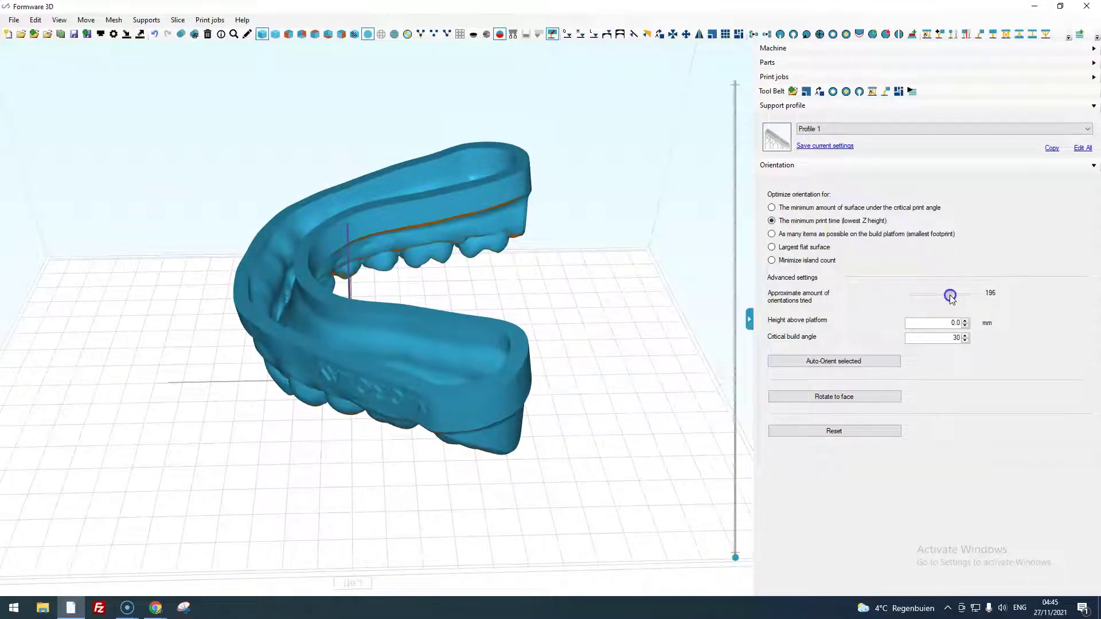
{"action": "left_click", "coordinate": [865, 361]}
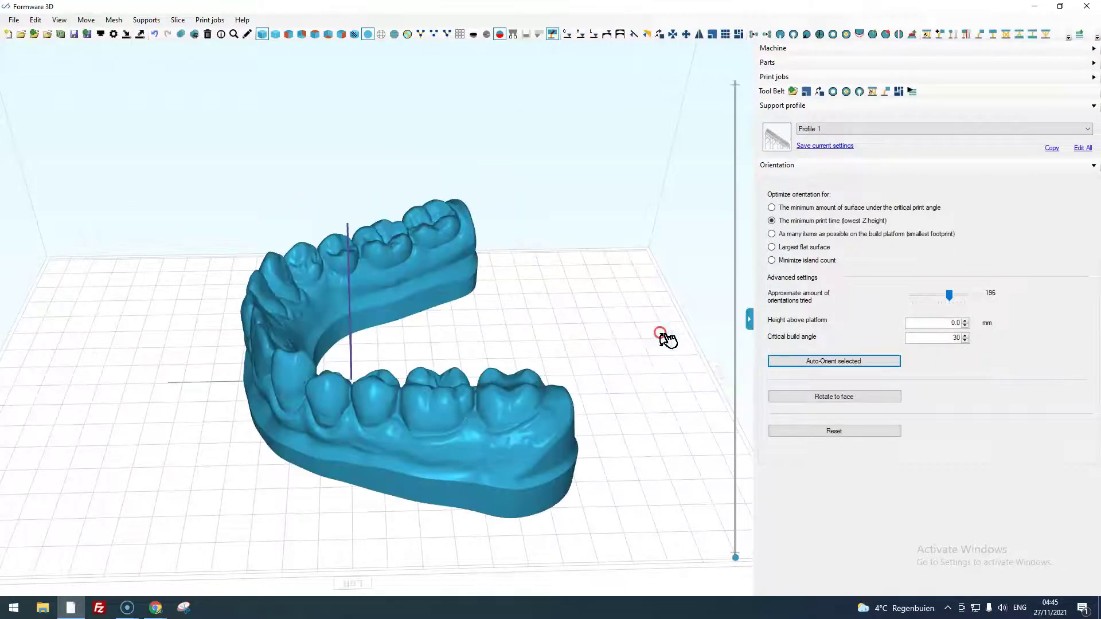
{"action": "right_click_drag", "start_coordinate": [667, 339], "coordinate": [598, 303]}
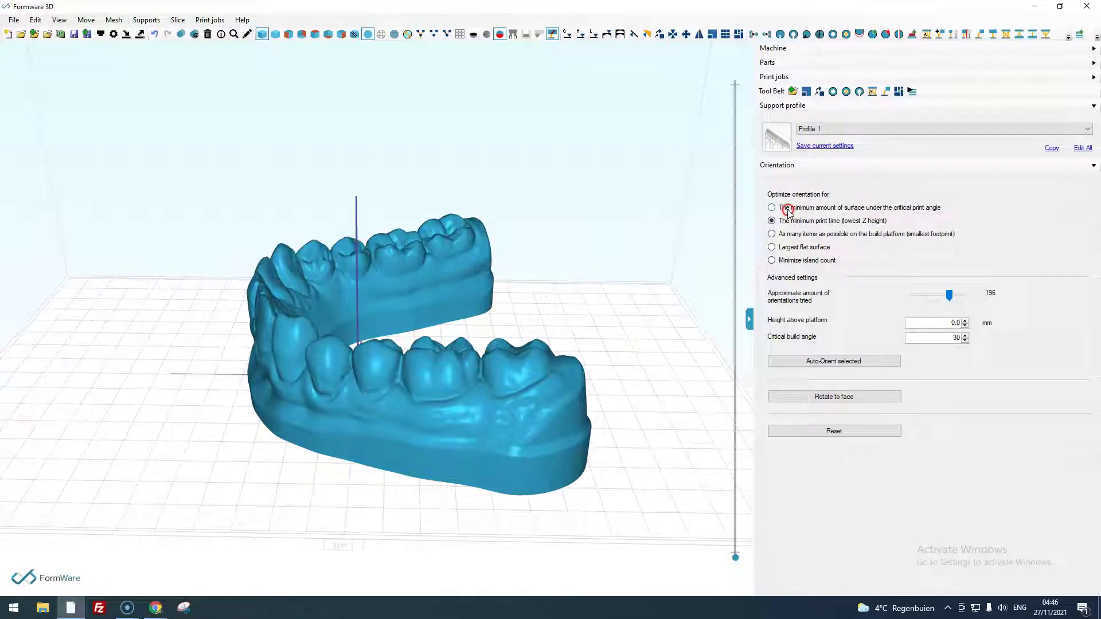
Auto-orient the model to fit as many items as possible on the build platform (smallest footprint).
{"action": "left_click", "coordinate": [782, 237]}
{"action": "left_click", "coordinate": [883, 361]}
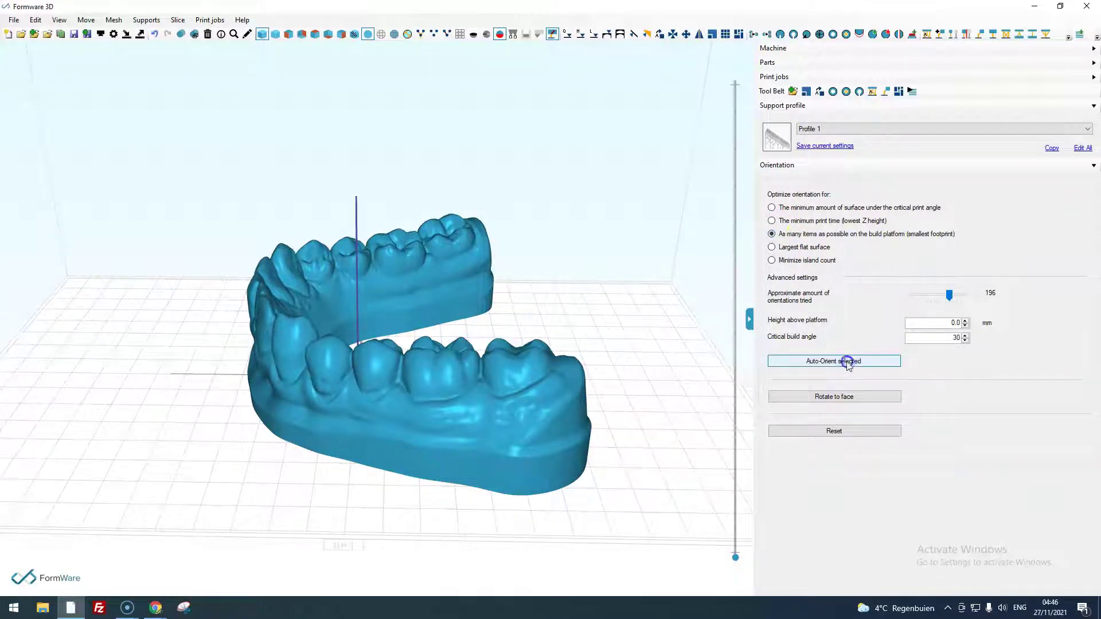
Auto-orient the dental model for the largest flat surface, and inspect its underside and its position on the build platform.
{"action": "right_click_drag", "start_coordinate": [583, 285], "coordinate": [276, 291]}
{"action": "middle_click_drag", "start_coordinate": [481, 241], "coordinate": [498, 253]}
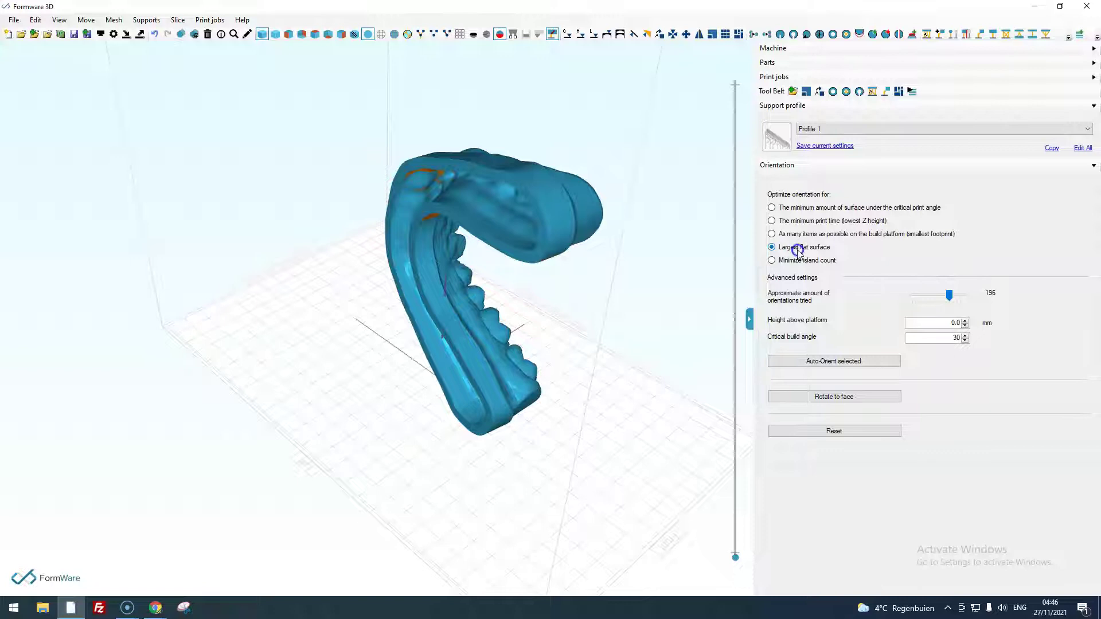
{"action": "left_click", "coordinate": [793, 361]}
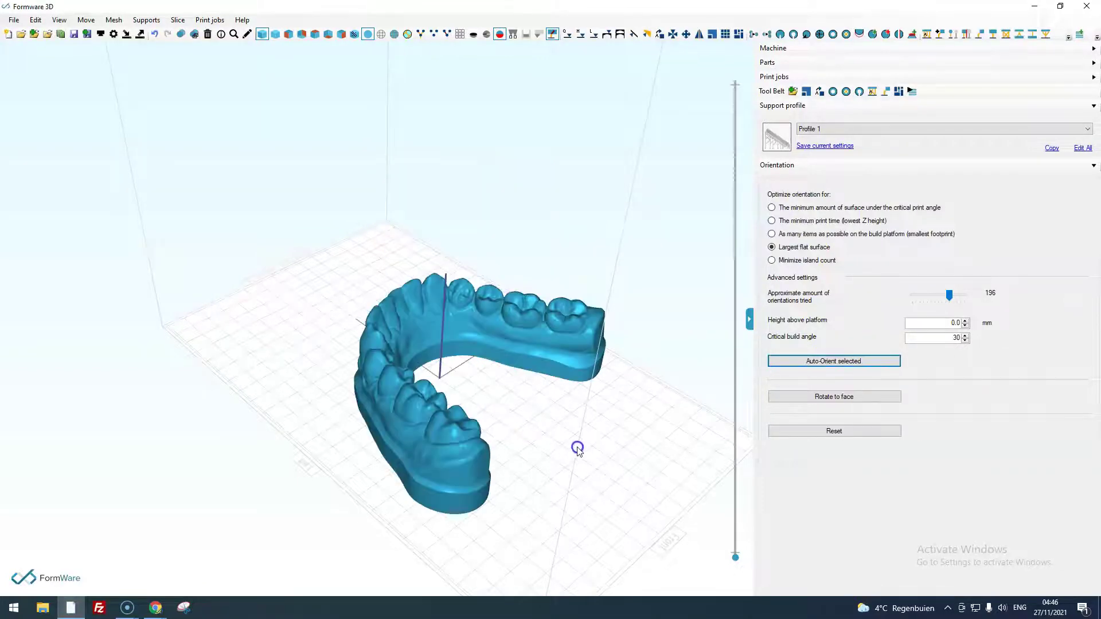
{"action": "mouse_move", "coordinate": [577, 449]}
{"action": "left_mouse_down"}
{"action": "mouse_move", "coordinate": [563, 450]}
{"action": "mouse_move", "coordinate": [546, 332]}
{"action": "mouse_move", "coordinate": [433, 192]}
{"action": "mouse_move", "coordinate": [366, 211]}
{"action": "left_mouse_up"}
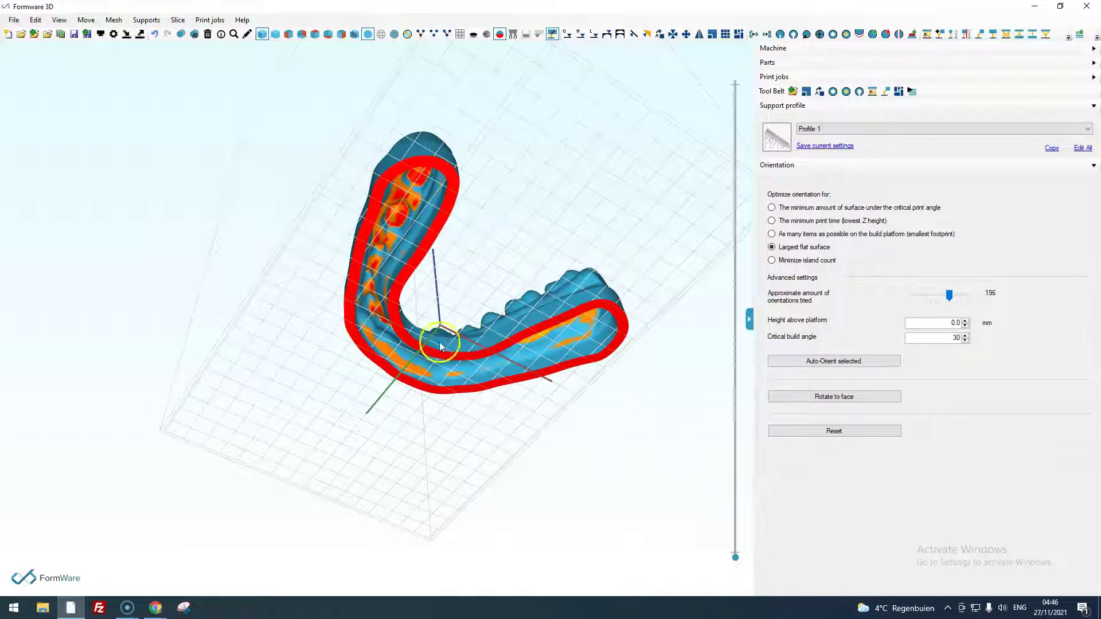
{"action": "mouse_move", "coordinate": [441, 344]}
{"action": "left_mouse_down"}
{"action": "mouse_move", "coordinate": [393, 246]}
{"action": "mouse_move", "coordinate": [423, 163]}
{"action": "mouse_move", "coordinate": [482, 133]}
{"action": "mouse_move", "coordinate": [496, 256]}
{"action": "mouse_move", "coordinate": [553, 255]}
{"action": "left_mouse_up"}
{"action": "scroll", "coordinate": [508, 306], "scroll_direction": "up", "scroll_amount": 2}
{"action": "scroll", "coordinate": [430, 302], "scroll_direction": "down", "scroll_amount": 2}
{"action": "scroll", "coordinate": [433, 307], "scroll_direction": "up", "scroll_amount": 1}
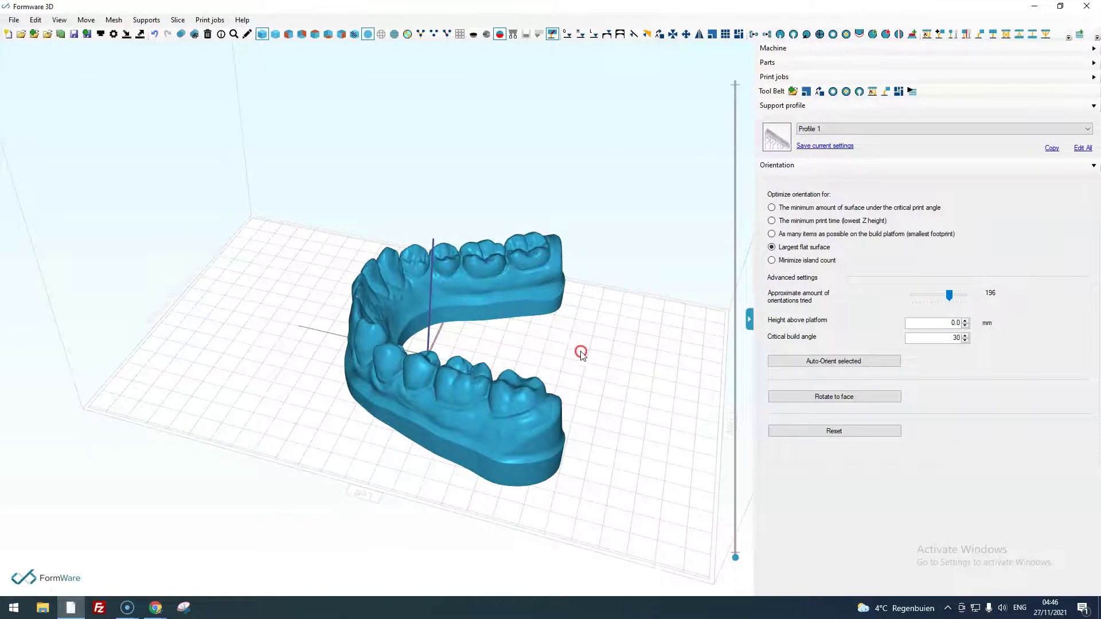
Auto-orient the model to minimize the island count, and view the tilted result from the side.
{"action": "left_click_drag", "start_coordinate": [583, 351], "coordinate": [596, 377]}
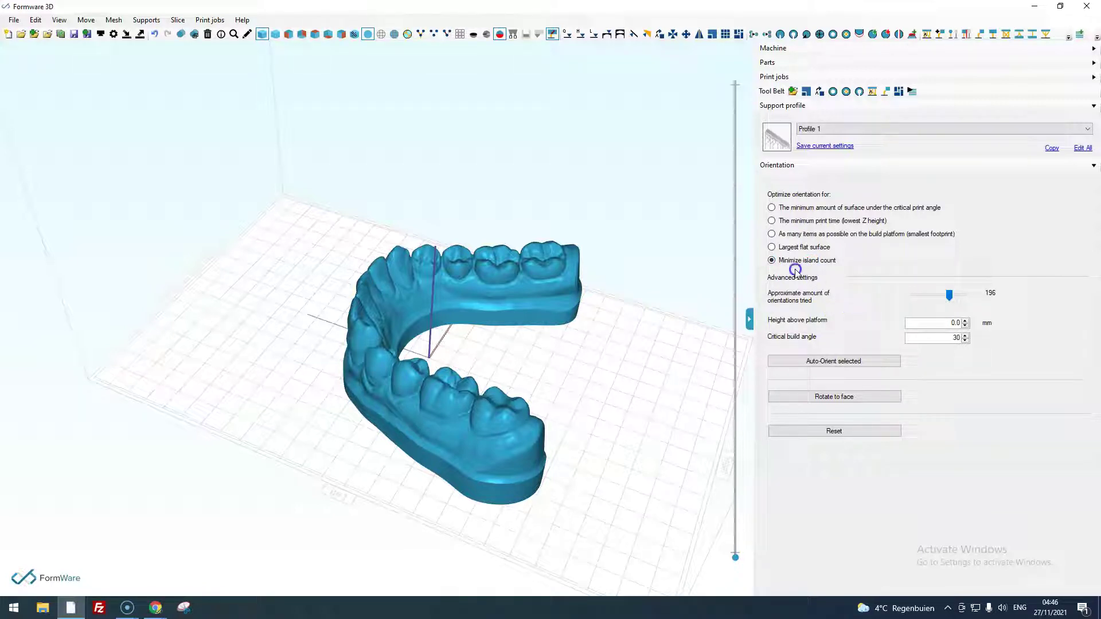
{"action": "left_click", "coordinate": [829, 361]}
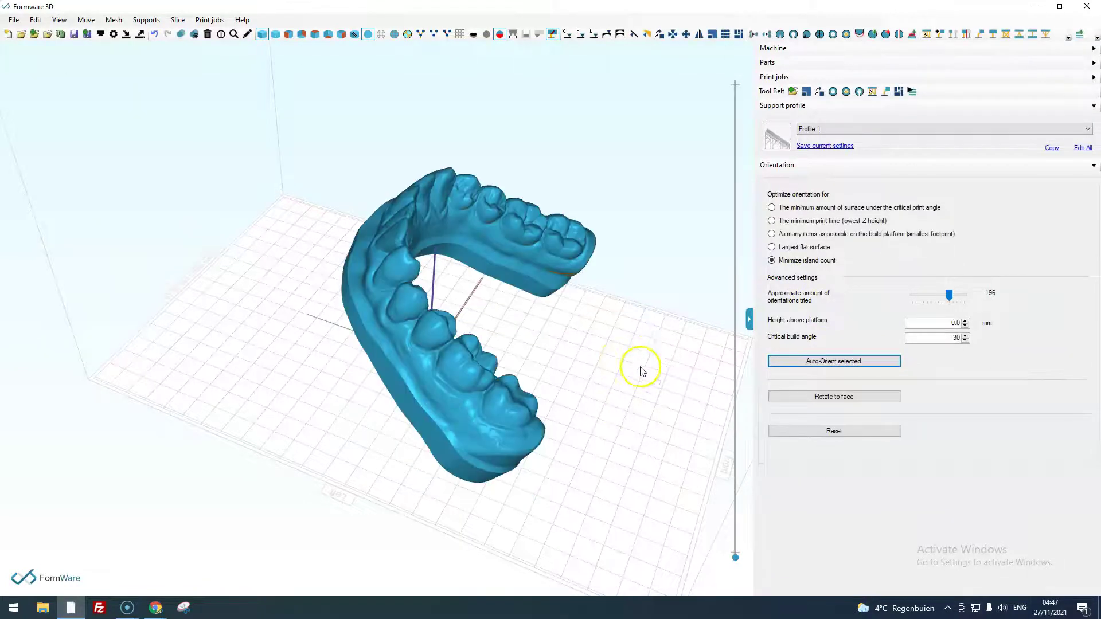
{"action": "left_click_drag", "start_coordinate": [639, 367], "coordinate": [360, 277]}
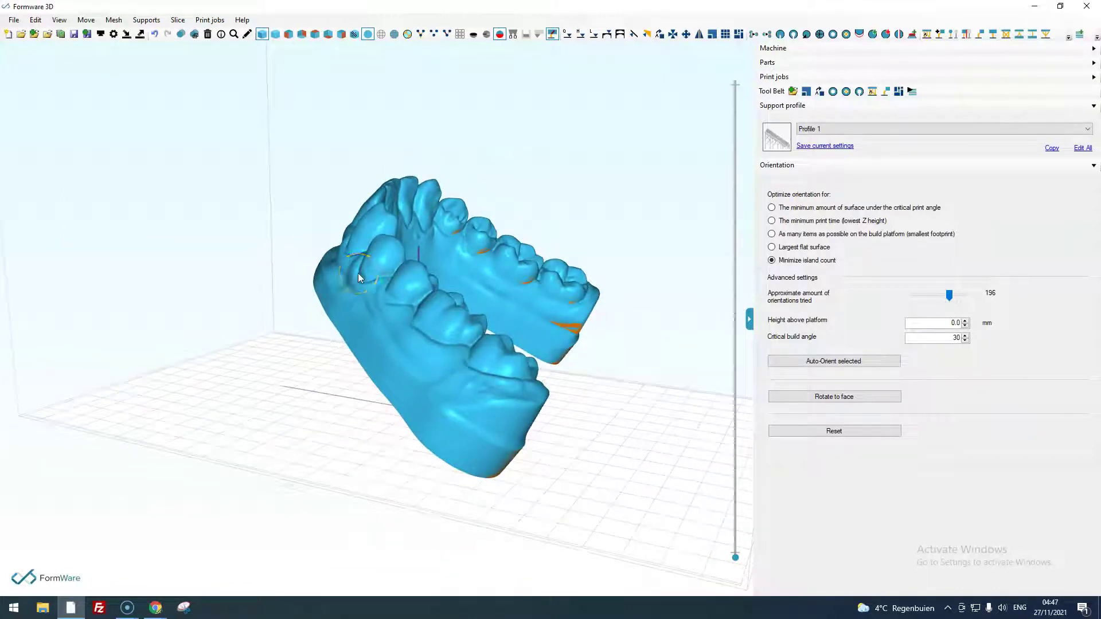